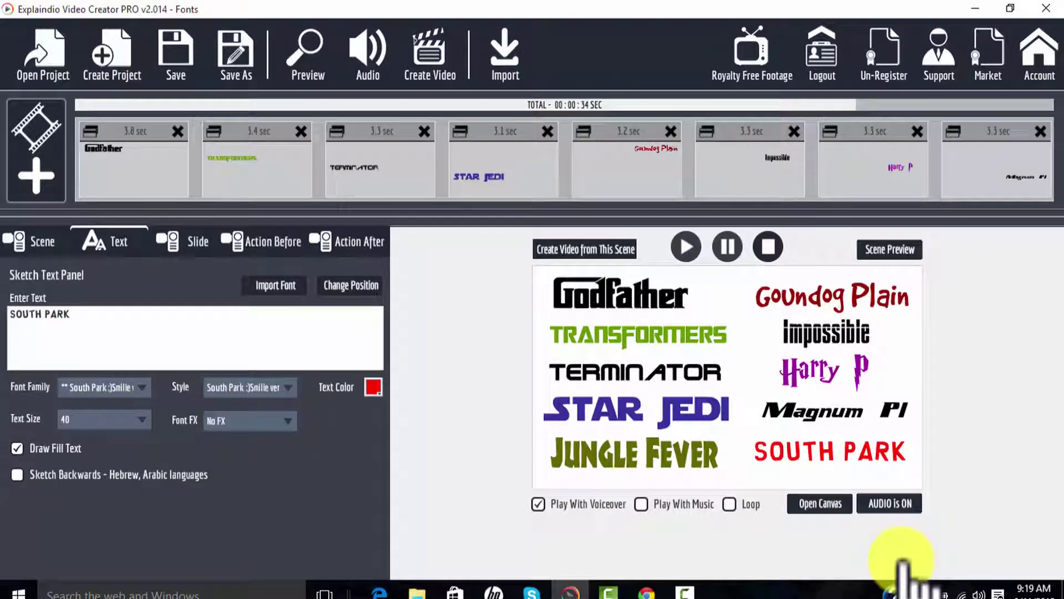
Play the Fonts scene preview so its ten sample font titles are sketched
click(889, 250)
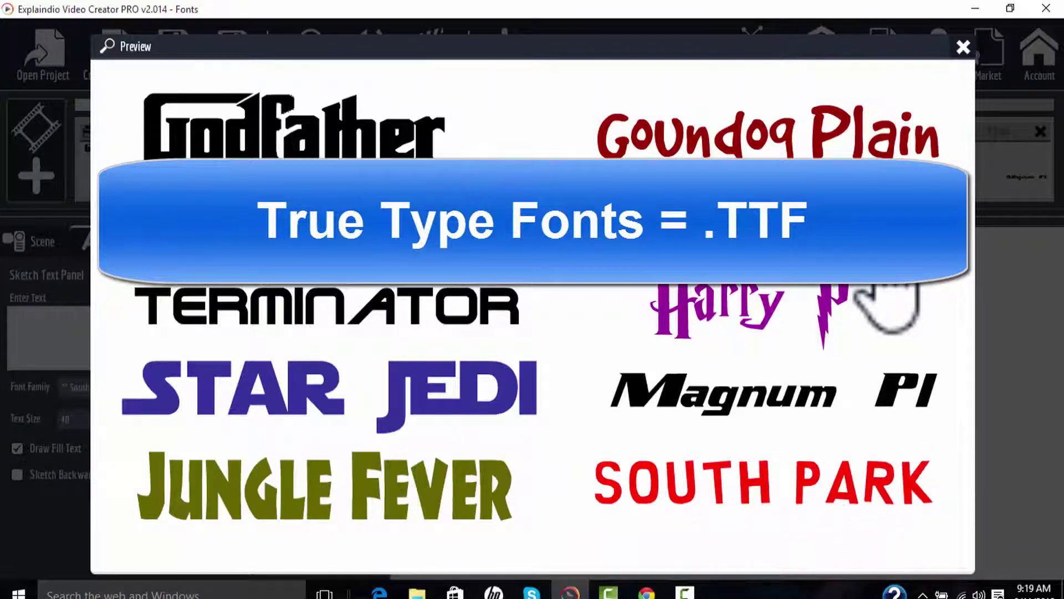
Close the finished preview window to get back to the Explaindio editor
click(964, 47)
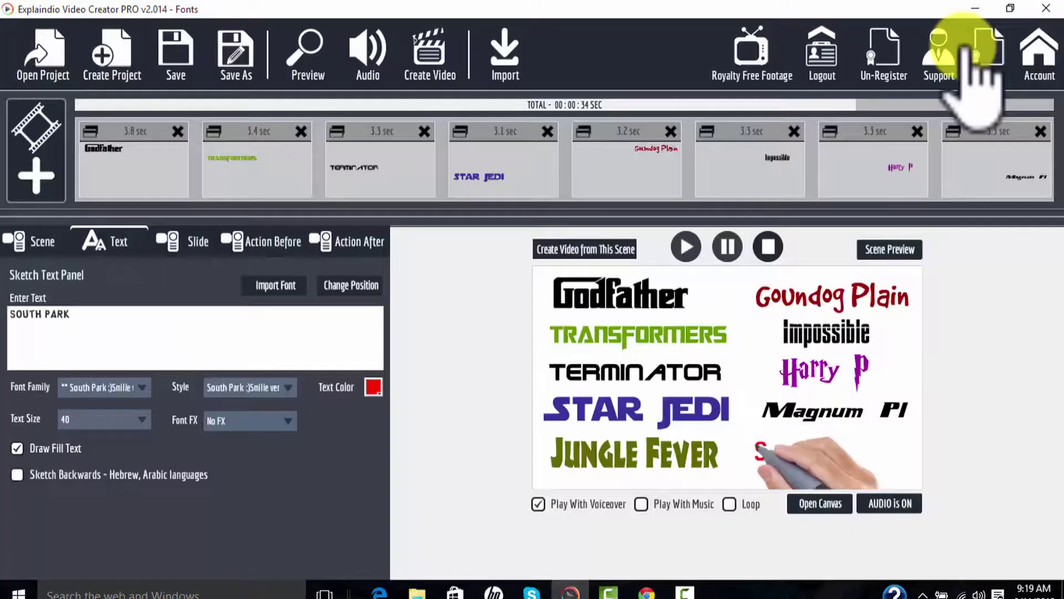
Switch to dafont.com in Chrome and open the Holiday > Halloween font category
click(646, 591)
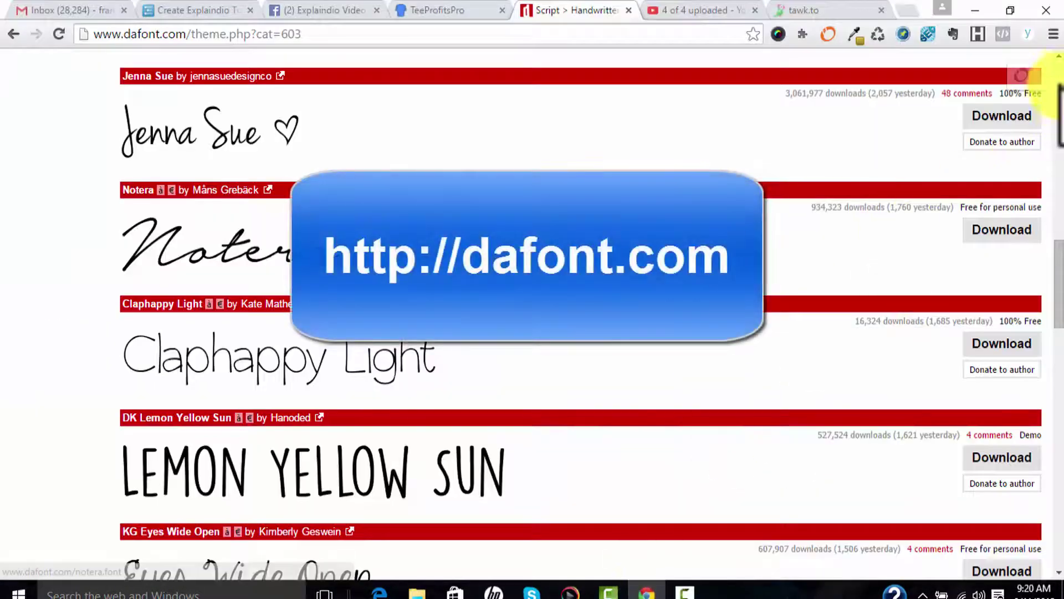
drag(1058, 75, 1045, 72)
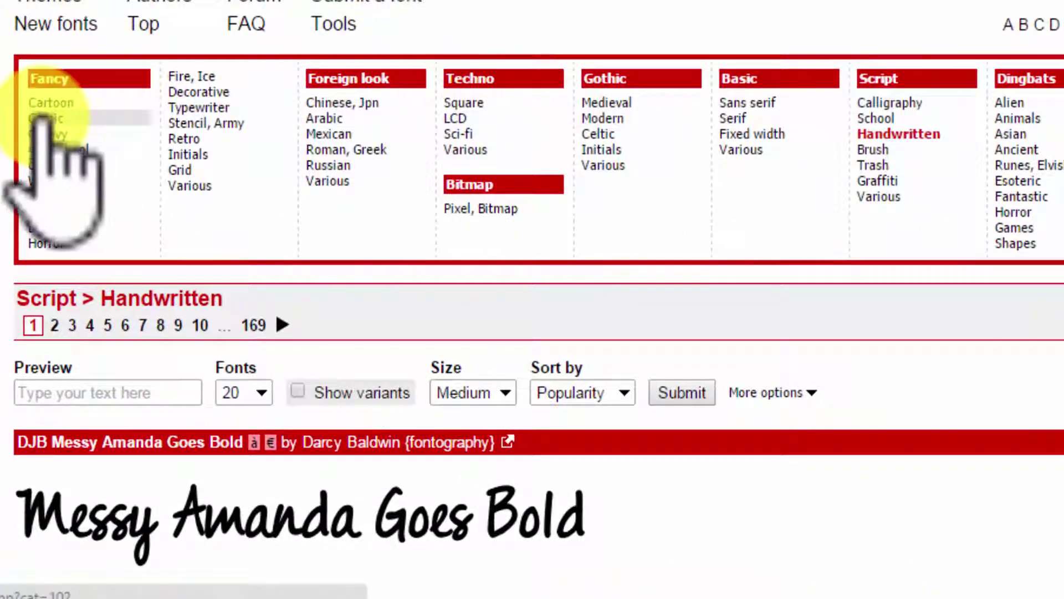
click(62, 103)
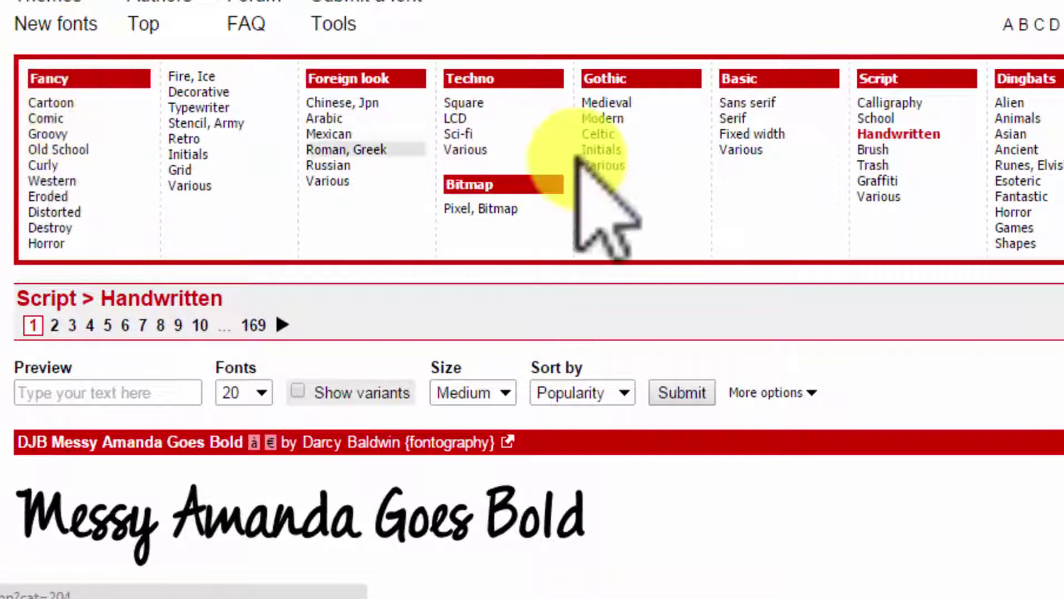
click(660, 103)
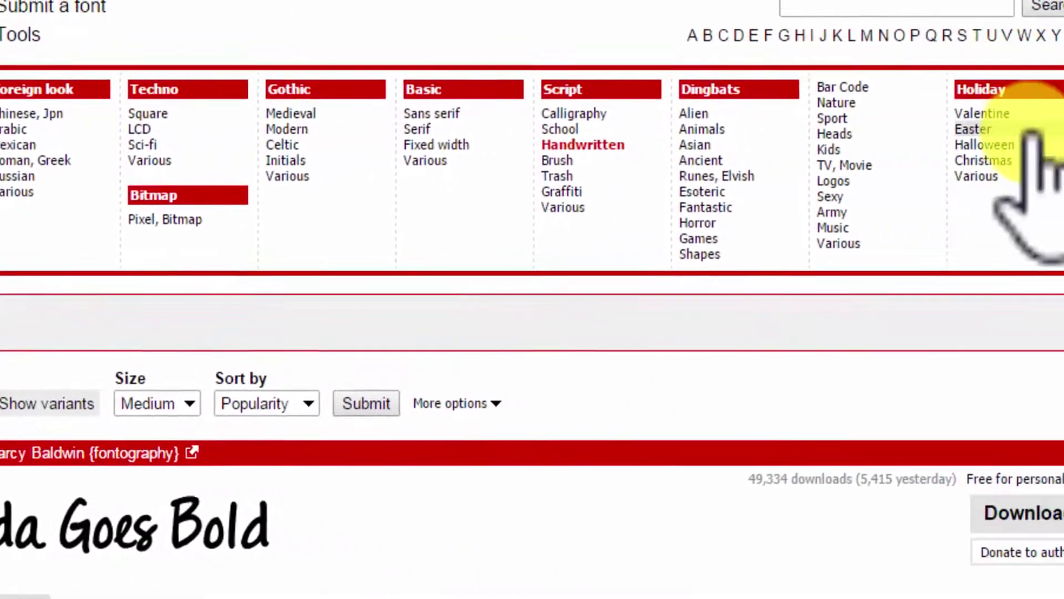
click(975, 143)
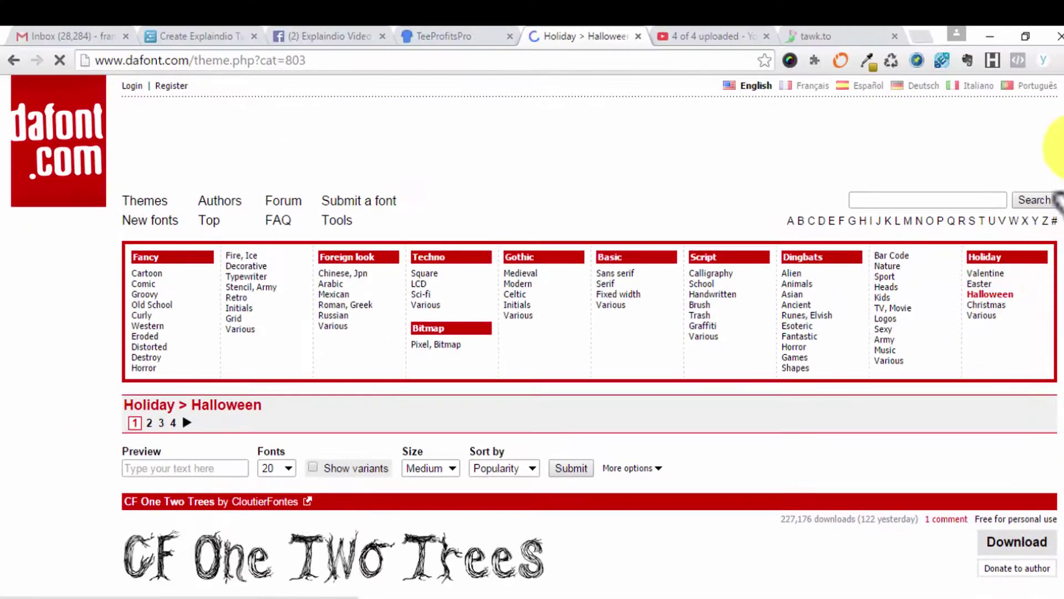
Browse the Halloween font list and download the Helloween 2 font
drag(1060, 144, 1060, 200)
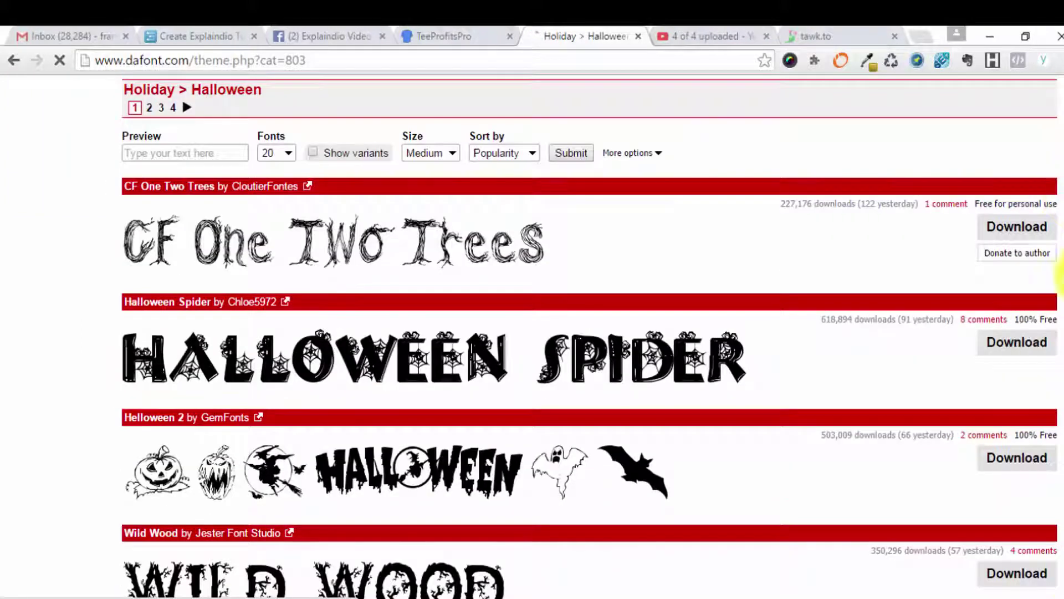
scroll(1058, 592, down, 1)
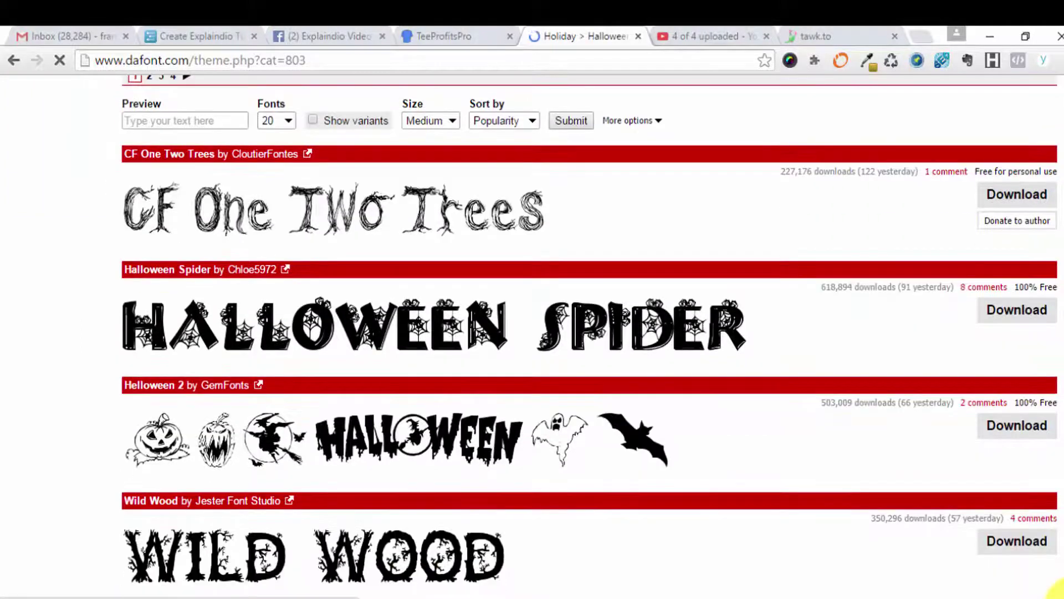
scroll(1058, 592, down, 1)
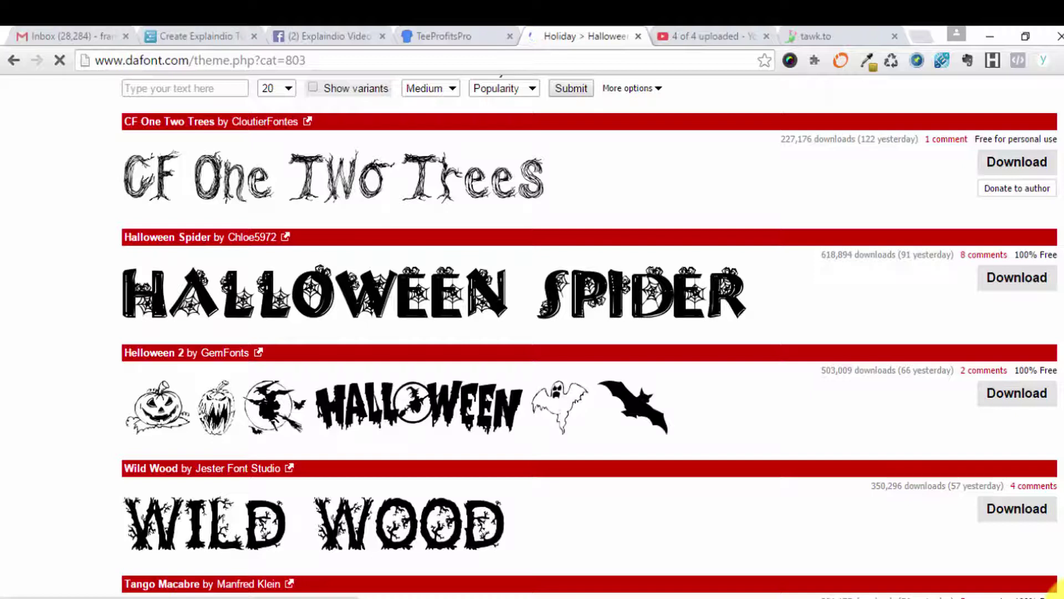
scroll(1057, 592, down, 1)
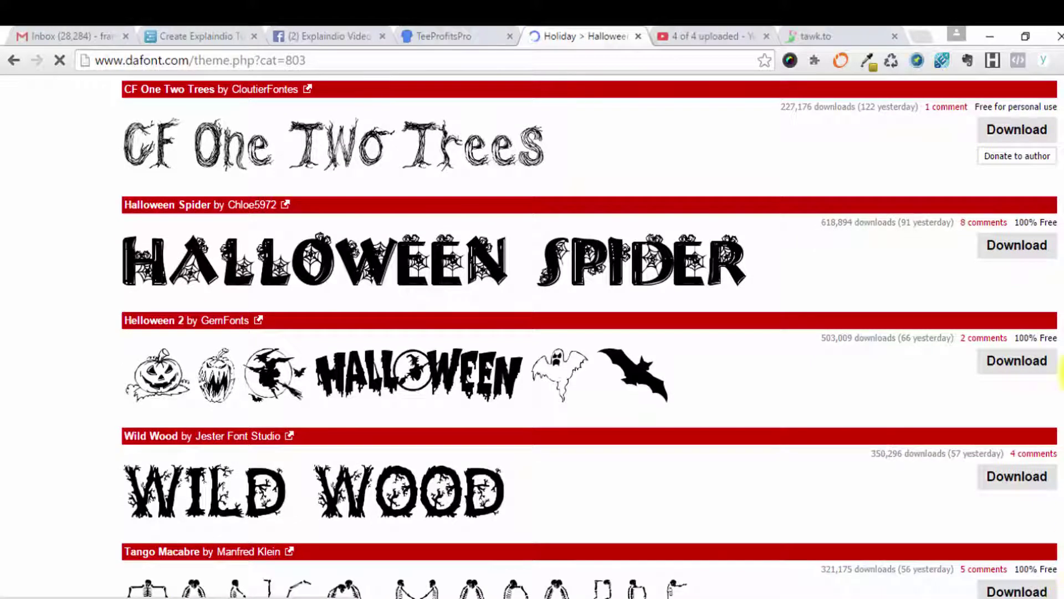
scroll(1060, 316, down, 5)
scroll(1060, 91, down, 3)
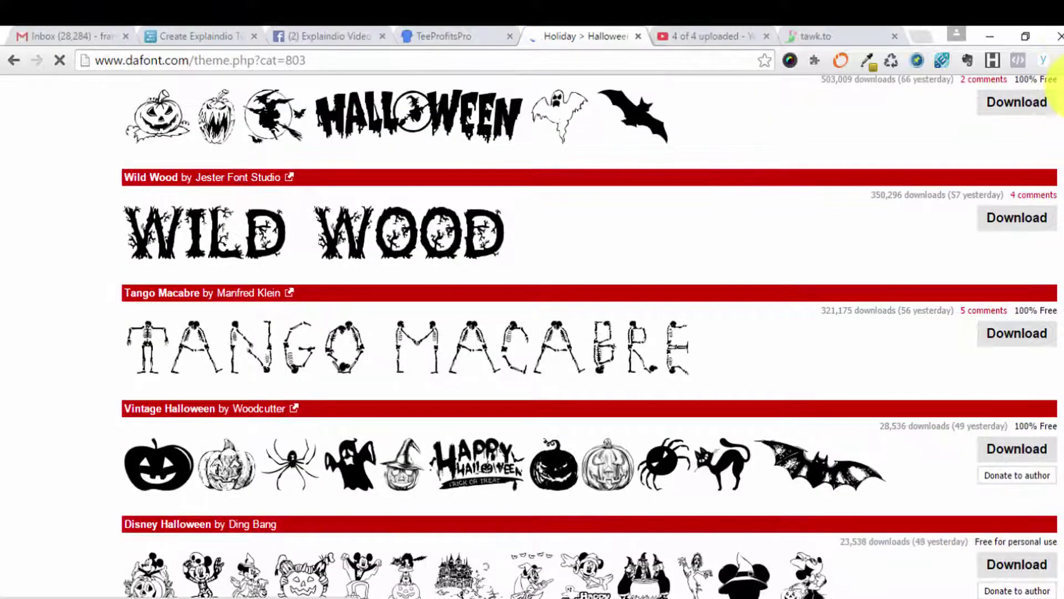
scroll(1059, 94, up, 2)
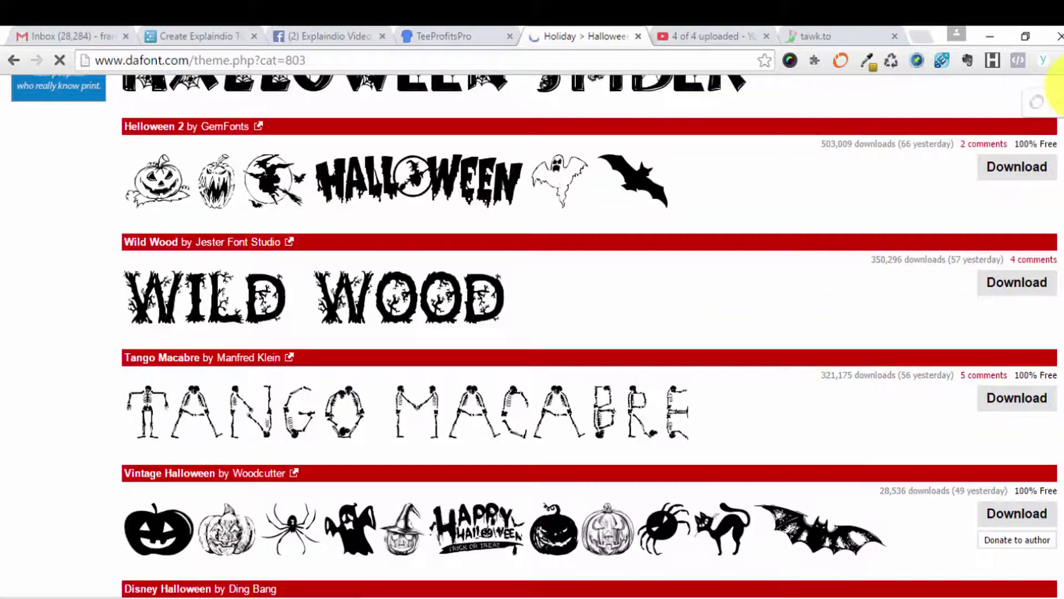
click(1017, 167)
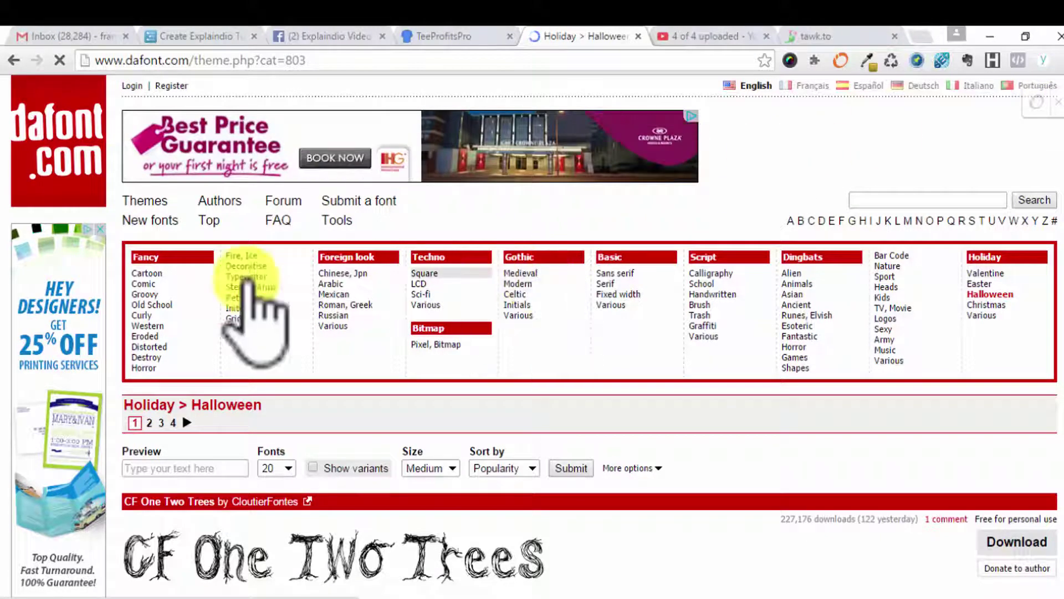
Open dafont's Fancy > Cartoon category and scroll down to its font list
click(162, 273)
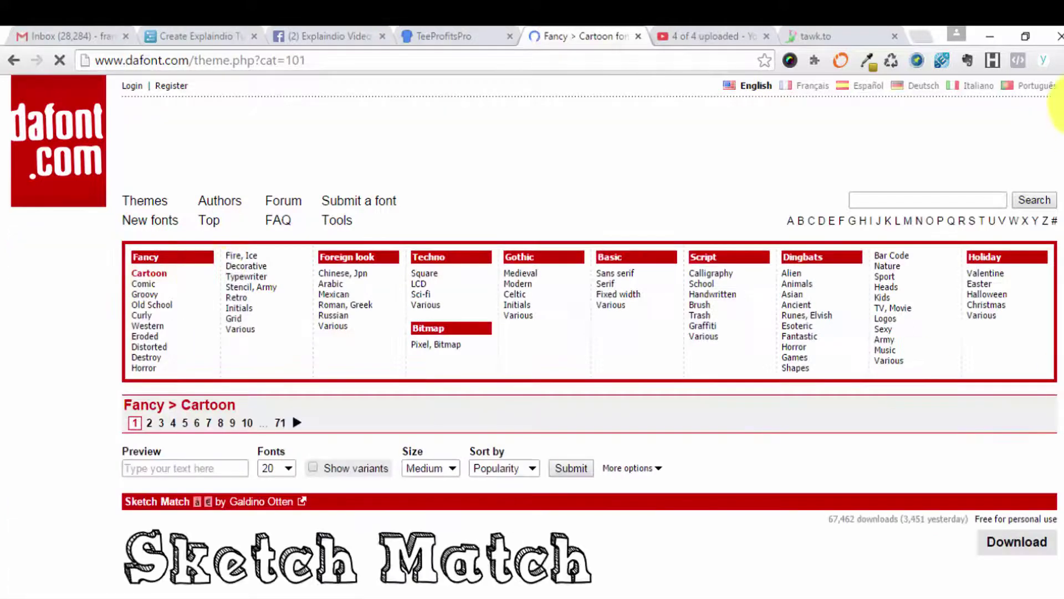
mouse_move(1060, 116)
mouse_down()
mouse_move(1059, 194)
mouse_move(1060, 139)
mouse_up()
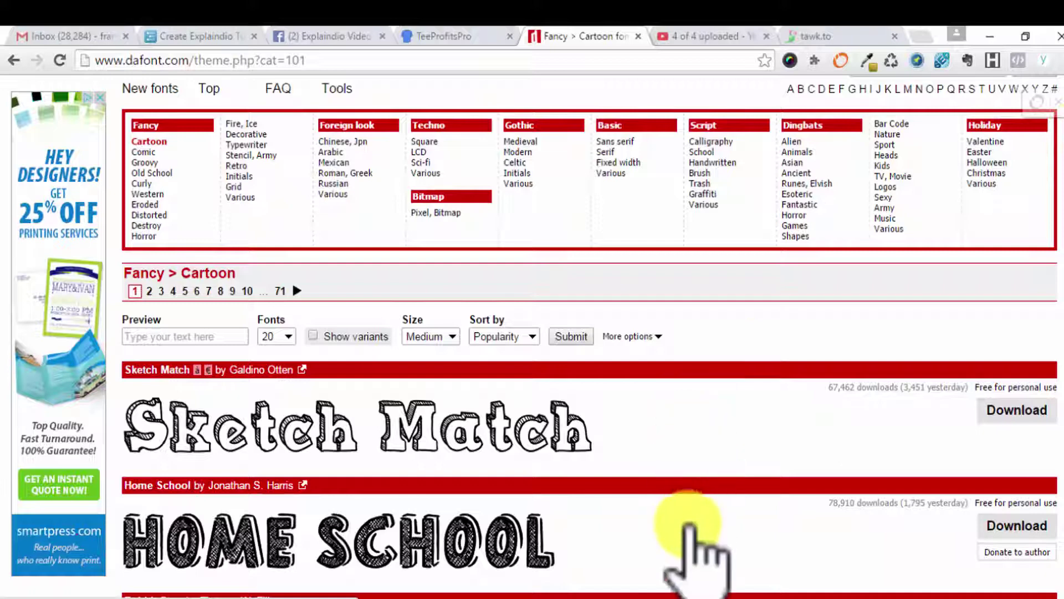
Return to Explaindio, view the Import dialog for fonts and packs, then close it
mouse_move(579, 598)
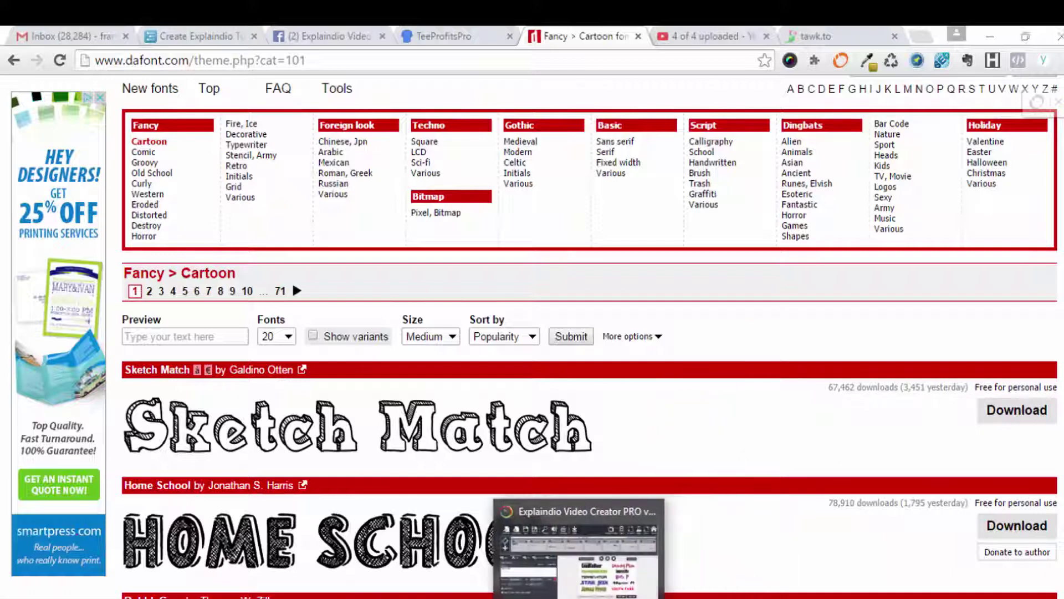
click(579, 554)
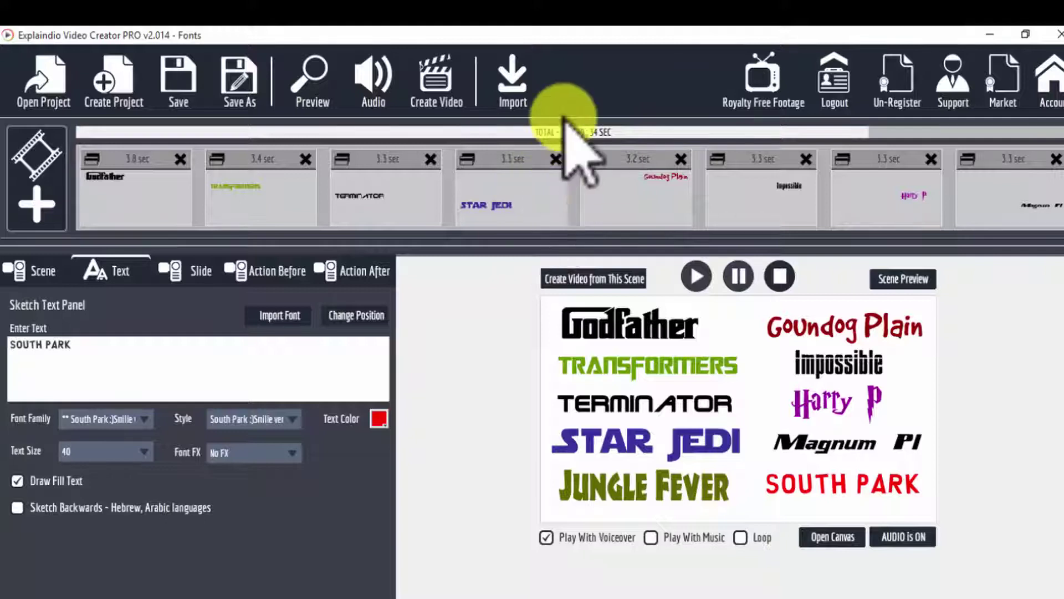
click(513, 102)
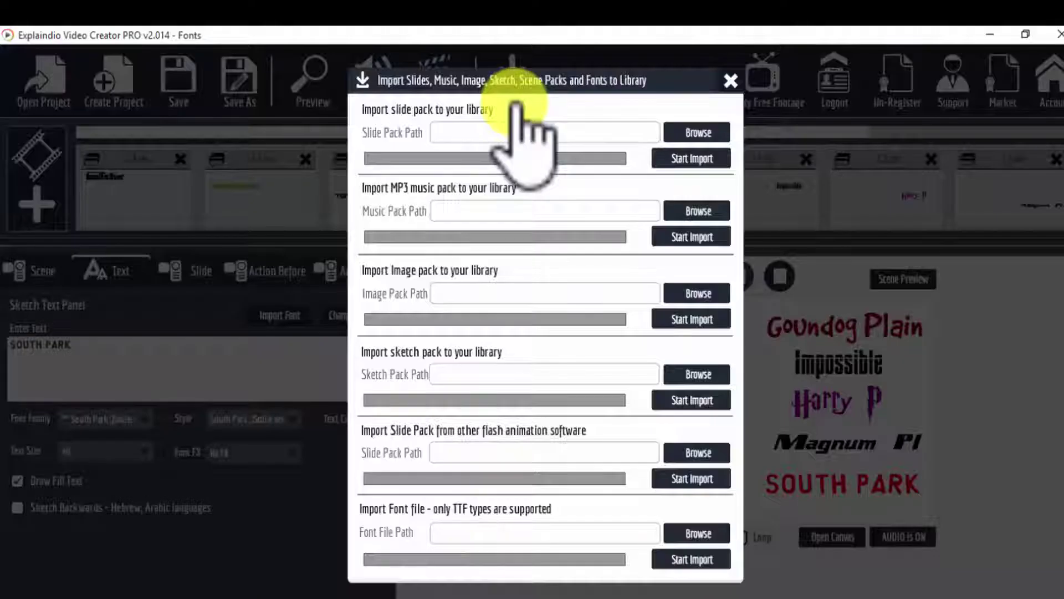
click(731, 82)
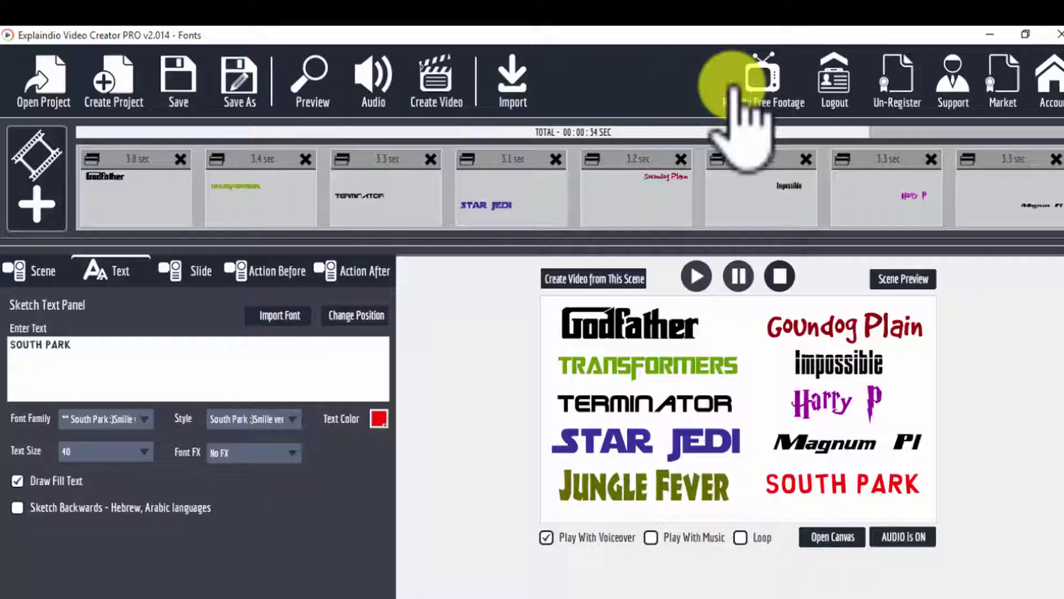
Open the canvas, select the SOUTH PARK text and browse the Font Family list
click(833, 536)
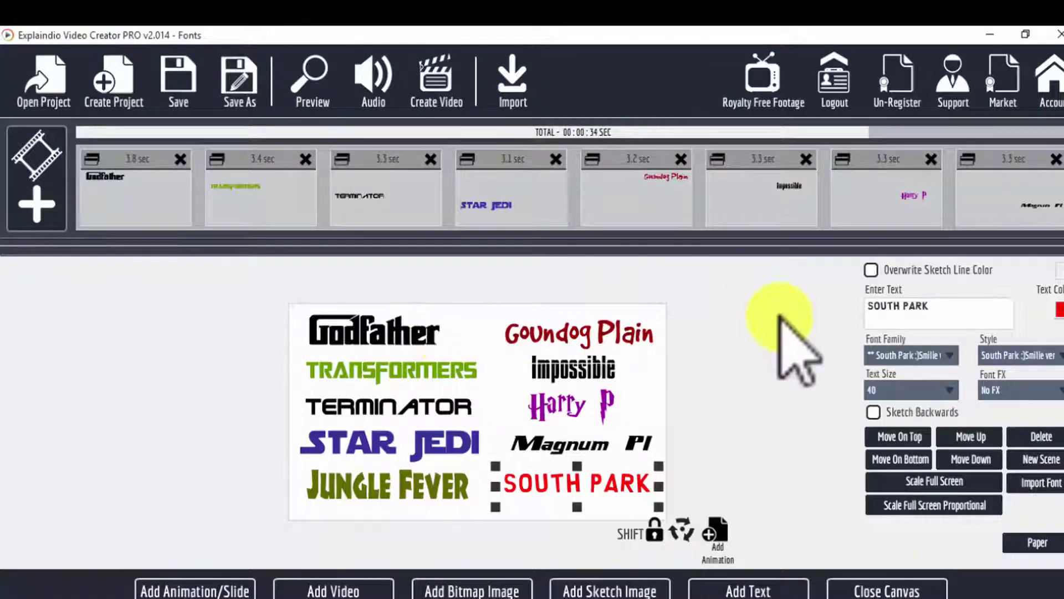
click(902, 308)
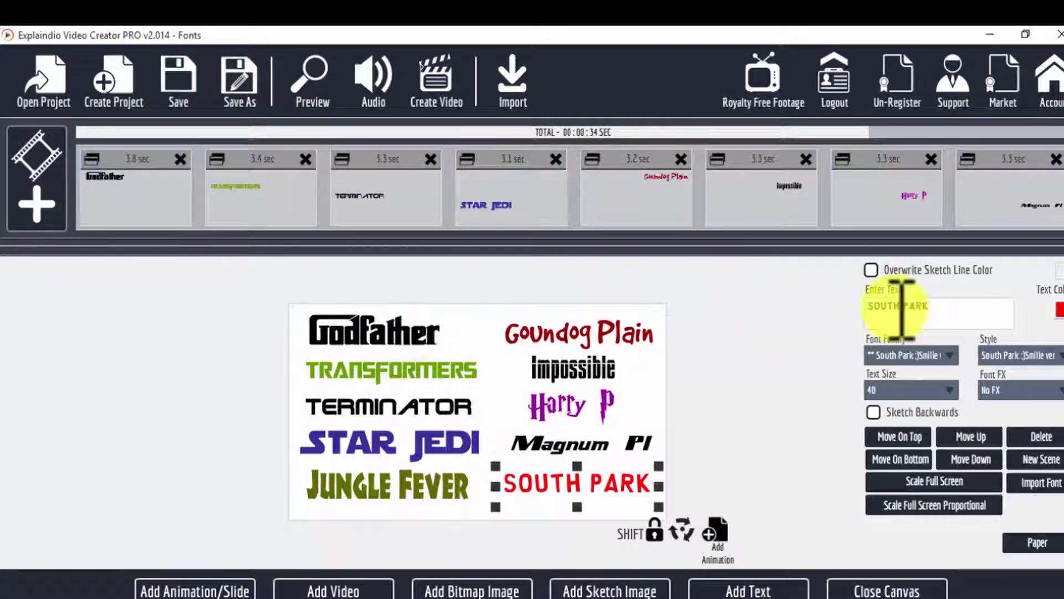
click(952, 356)
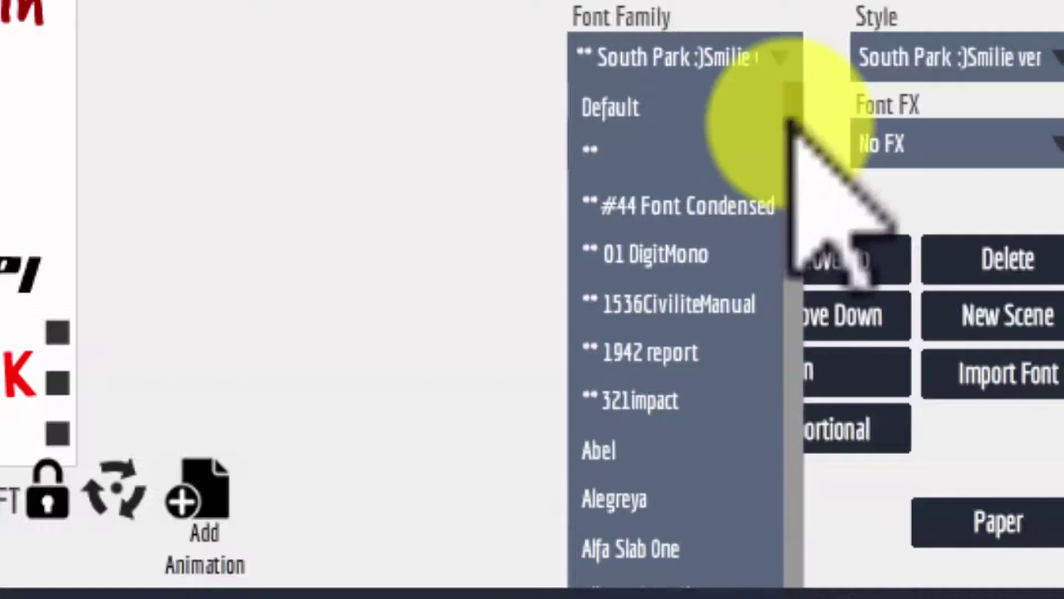
scroll(789, 121, down, 3)
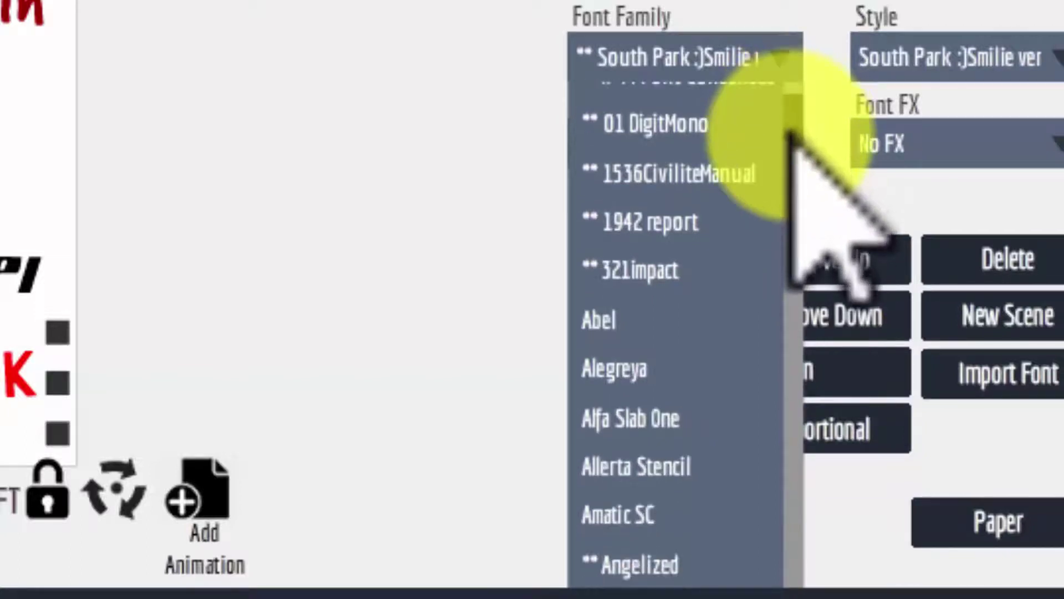
scroll(790, 121, up, 2)
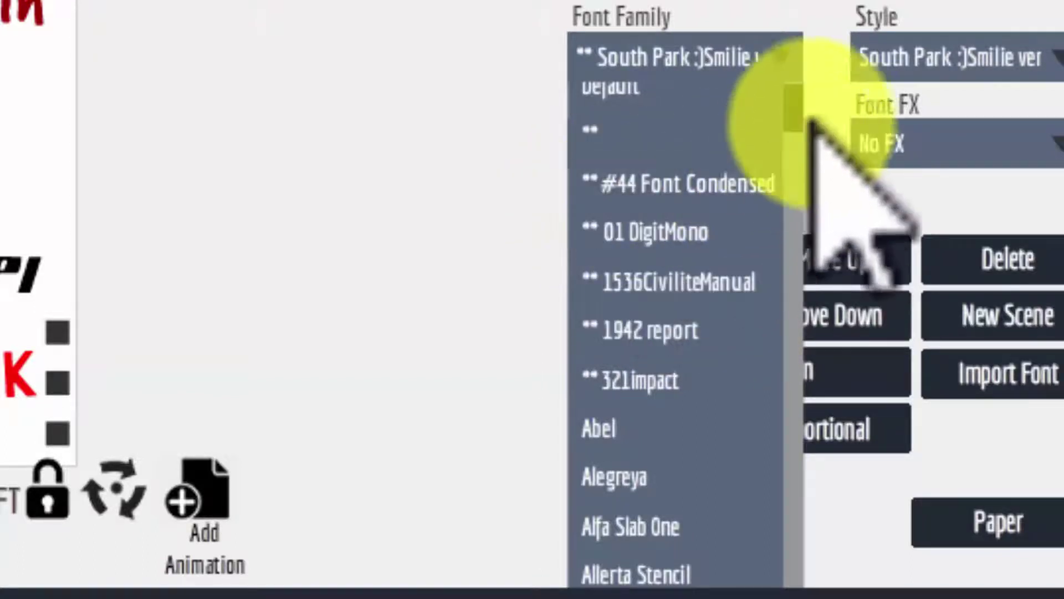
drag(792, 102, 793, 243)
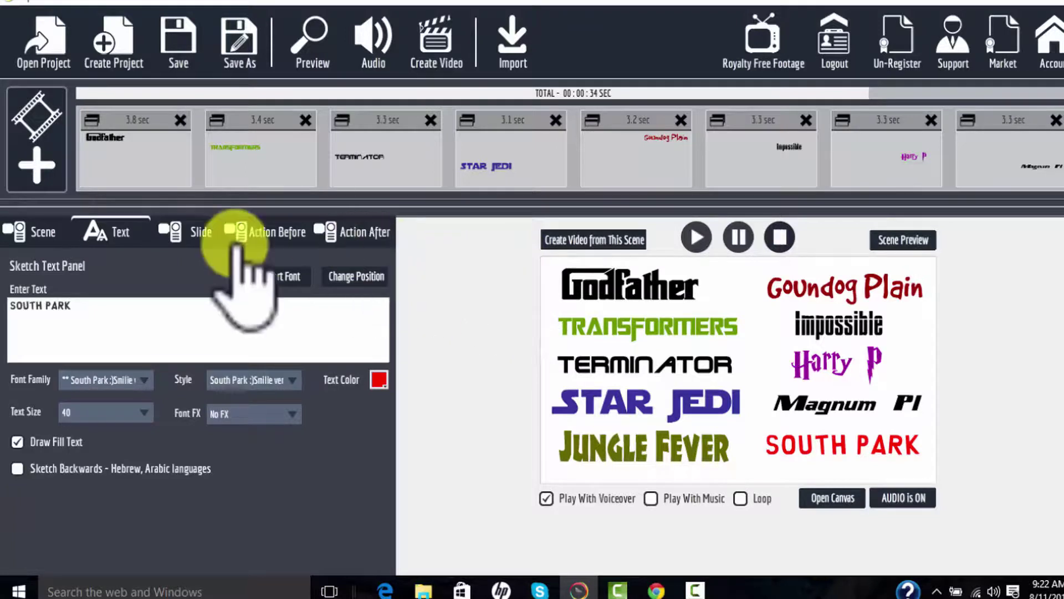
Leave the canvas and bring up the Sketch Text Panel for the scene
click(36, 232)
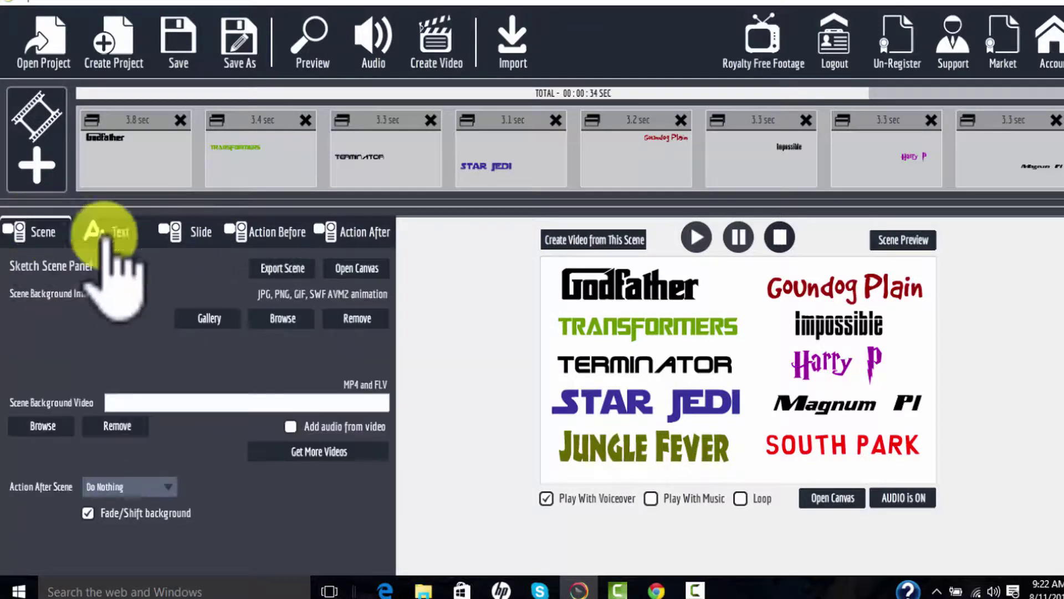
click(276, 231)
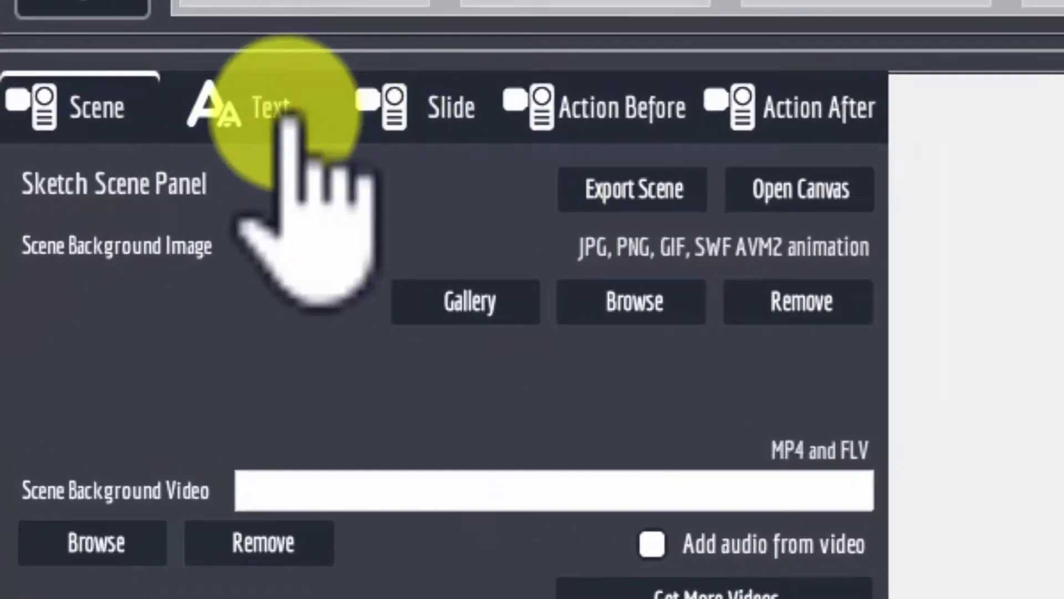
click(166, 191)
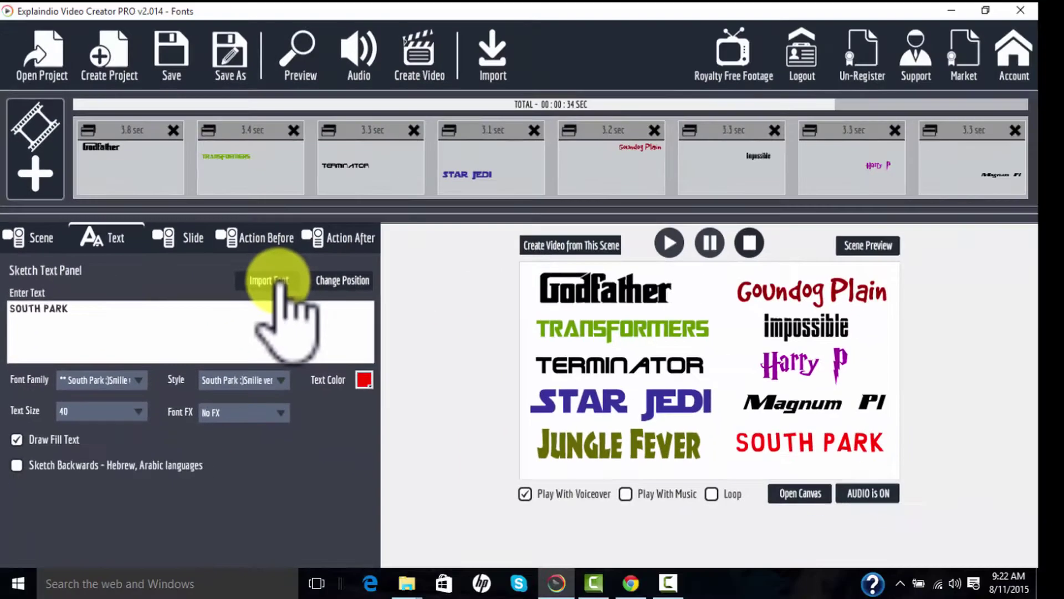
click(293, 276)
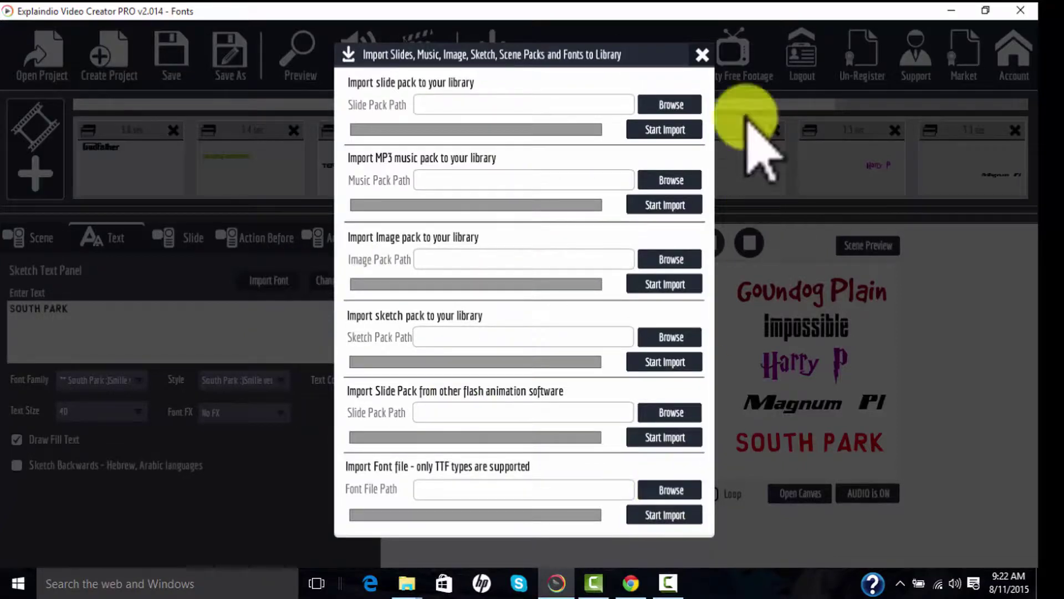
click(703, 54)
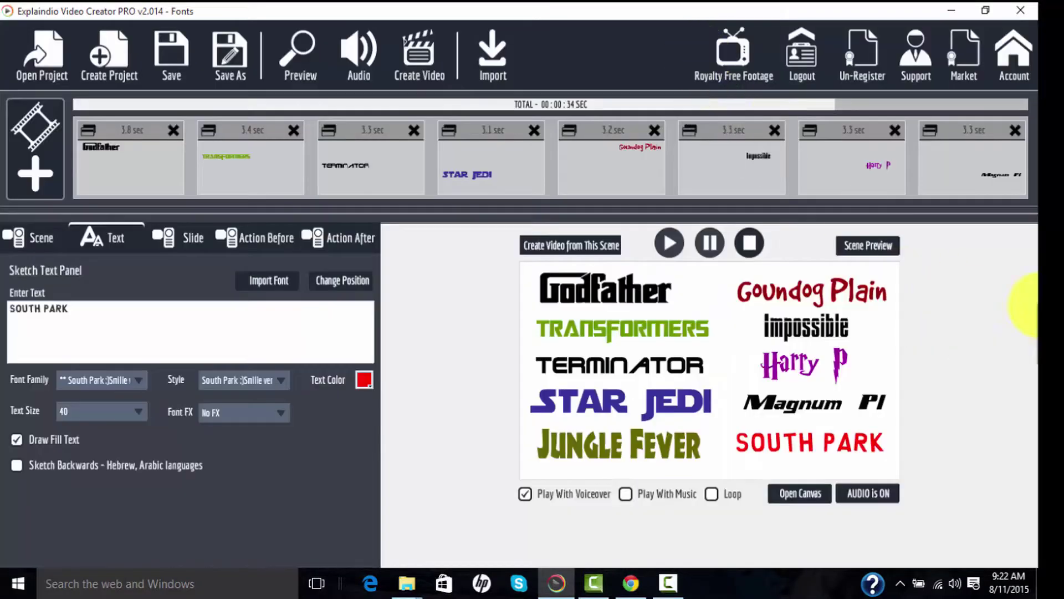